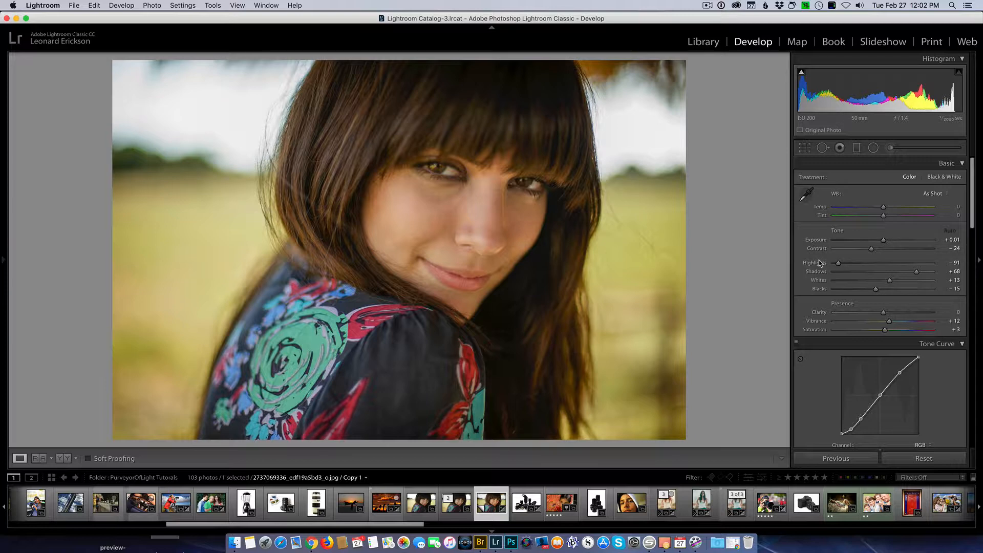
Compare the edited portrait with its unedited version, and preview it with the Tone Curve adjustments switched off and back on
key("backslash")
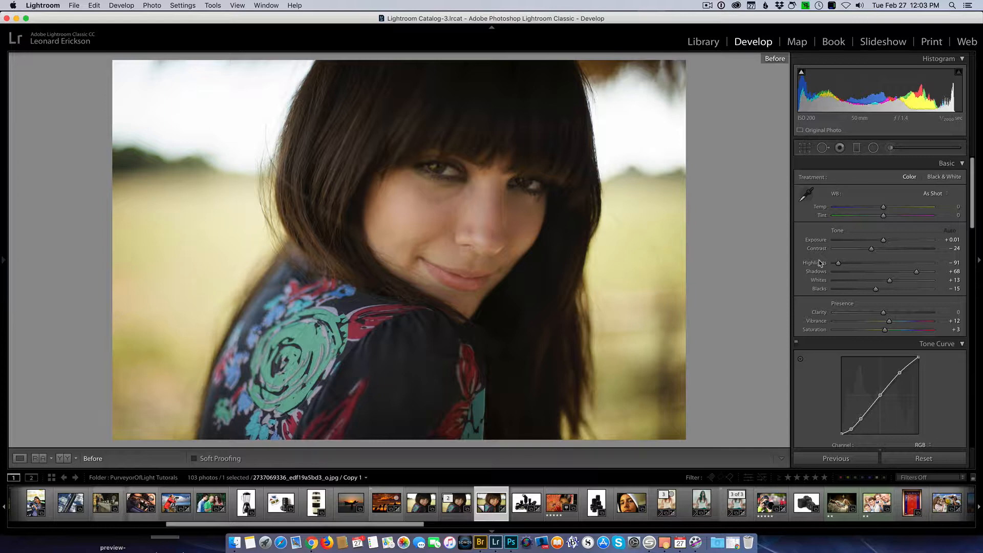
key("backslash")
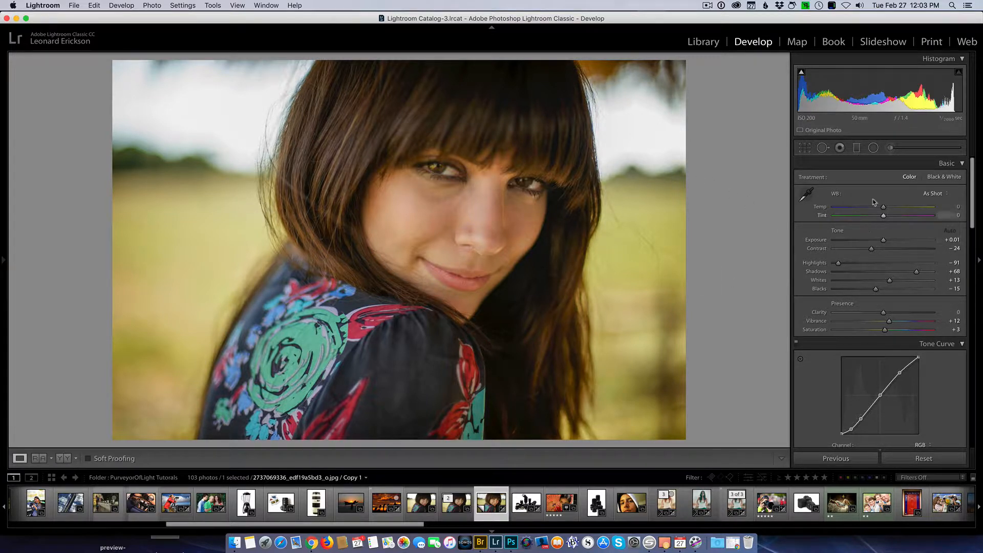
scroll(840, 370, "down", 1)
scroll(840, 370, "down", 5)
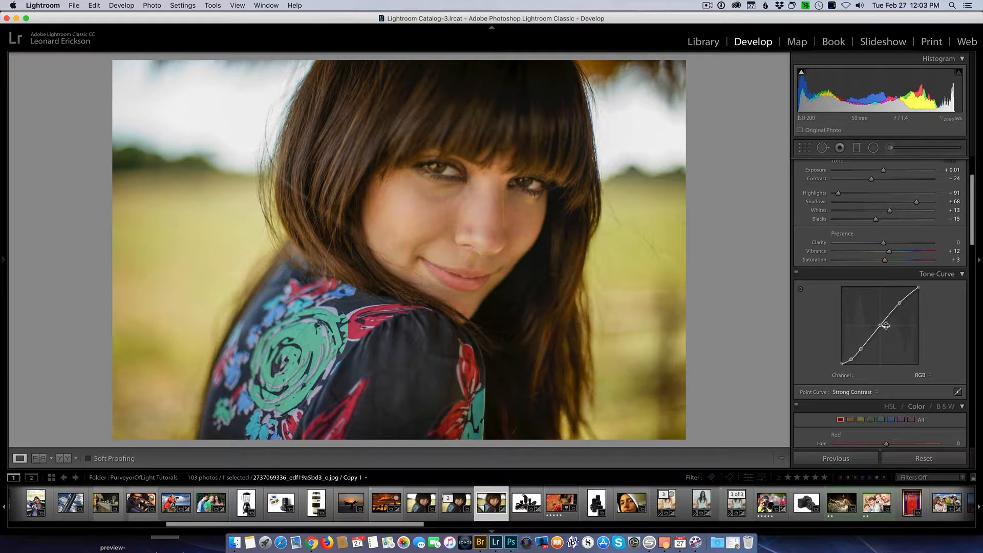
scroll(808, 300, "down", 3)
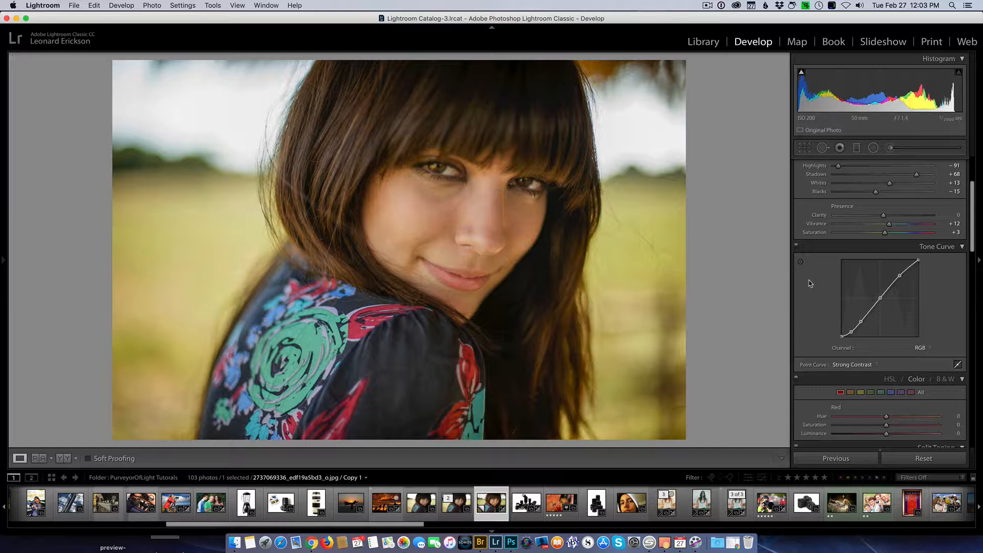
left_click(796, 247)
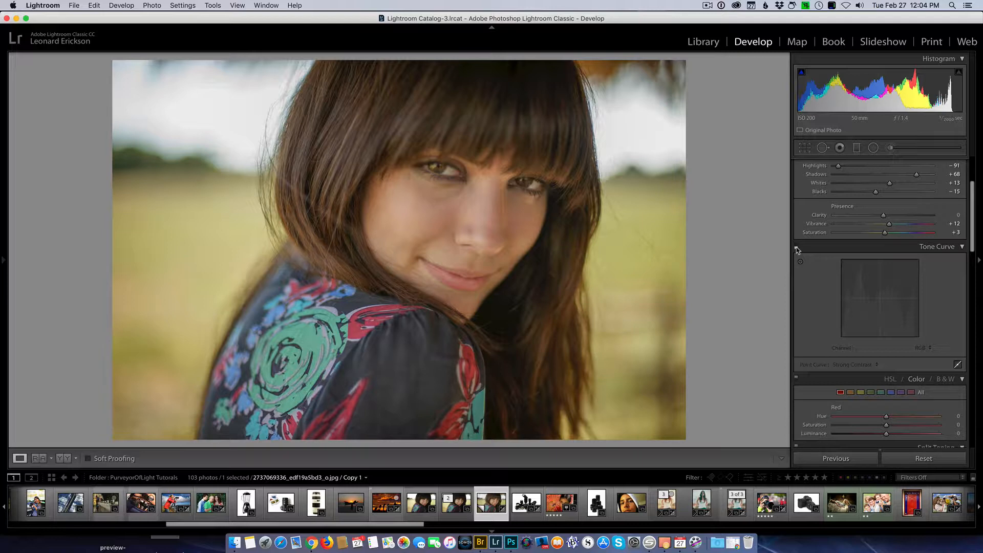
left_click(797, 248)
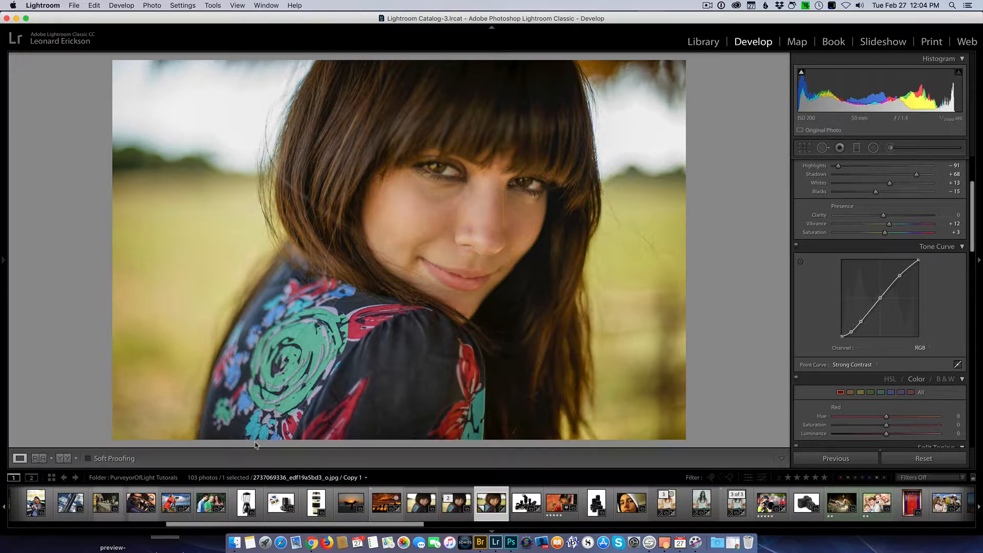
Compare the portrait before and after side by side, and alternate the full-size view between the original and edited versions
key("y")
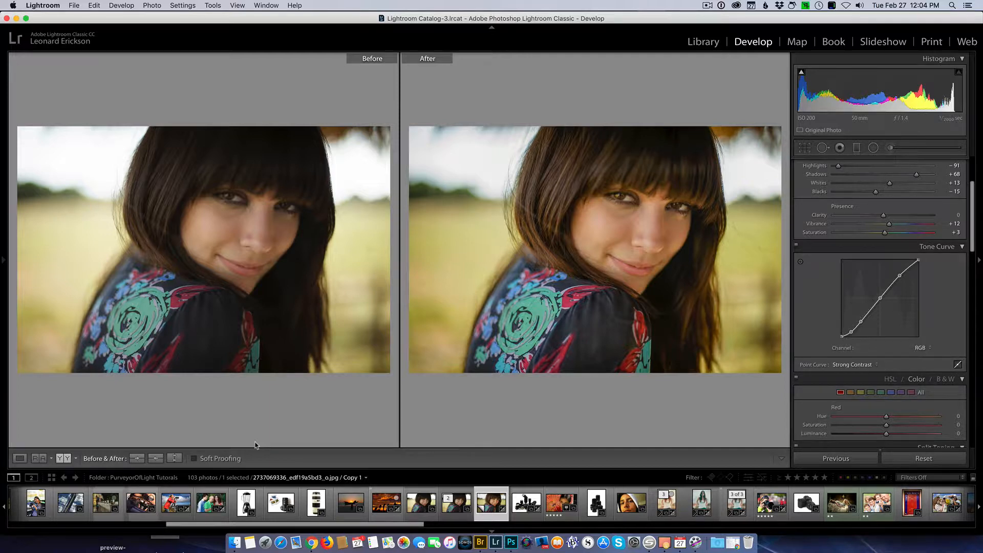
key("y")
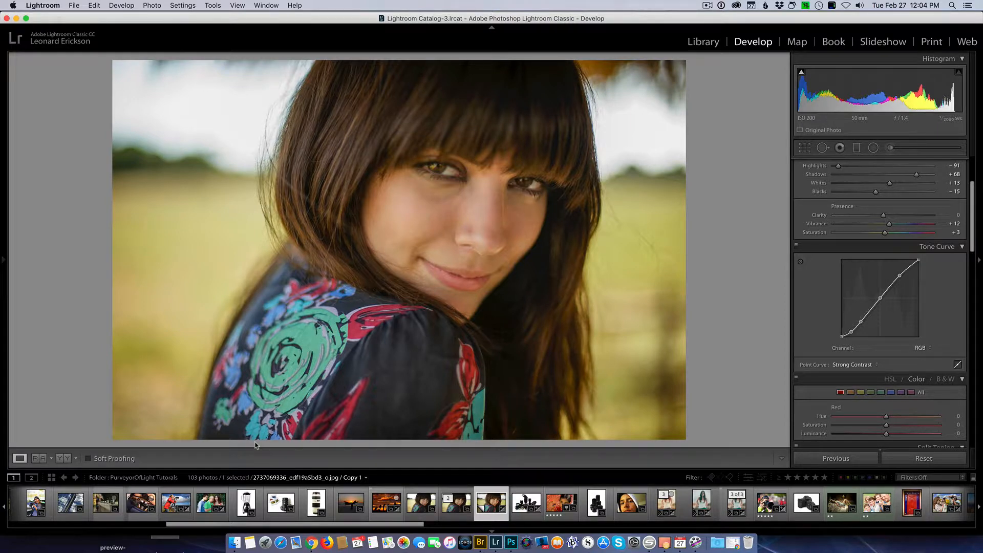
key("backslash")
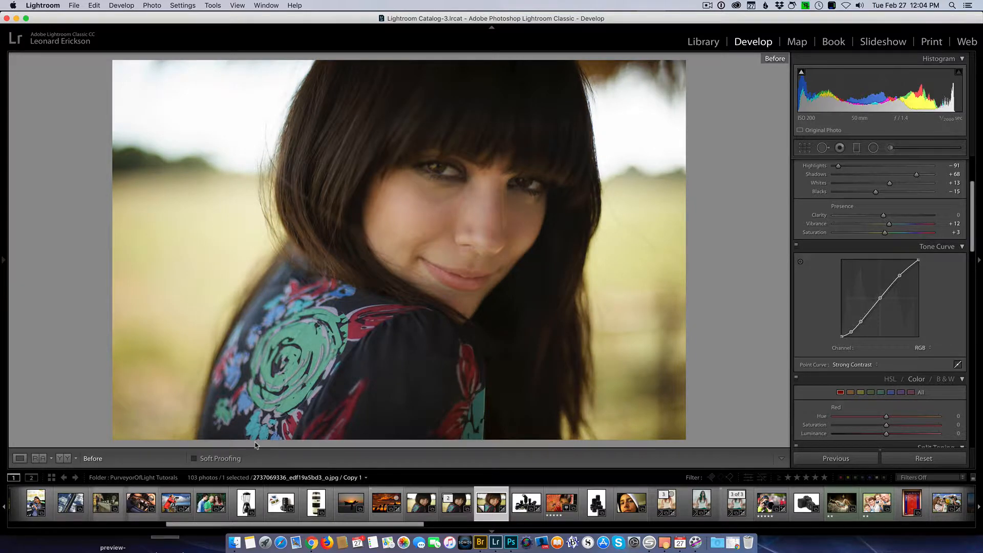
key("backslash")
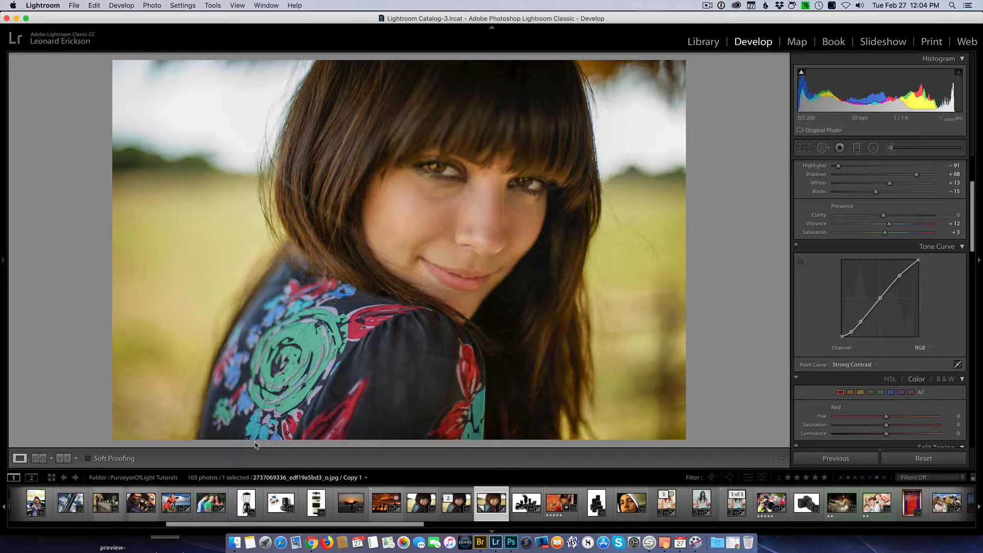
key("backslash")
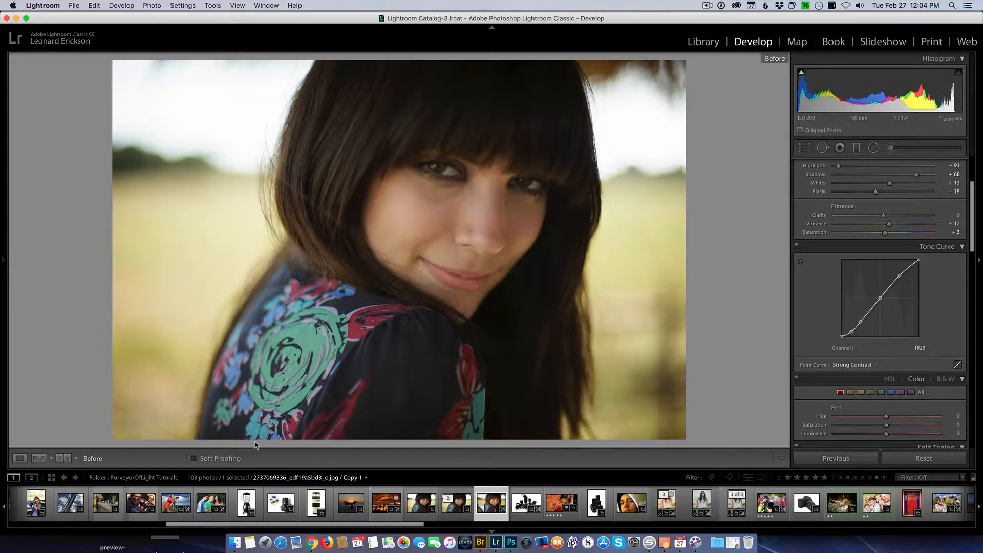
key("backslash")
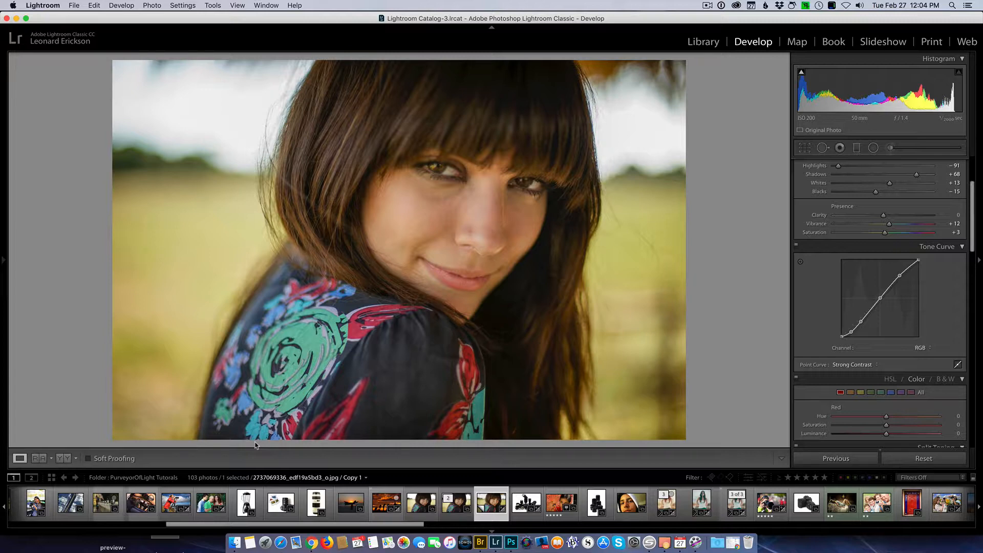
key("backslash")
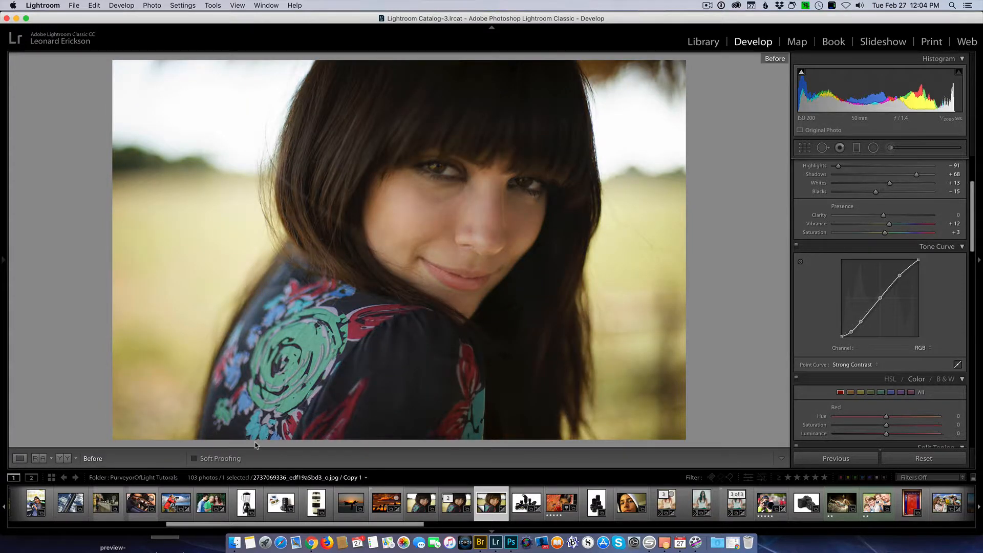
key("backslash")
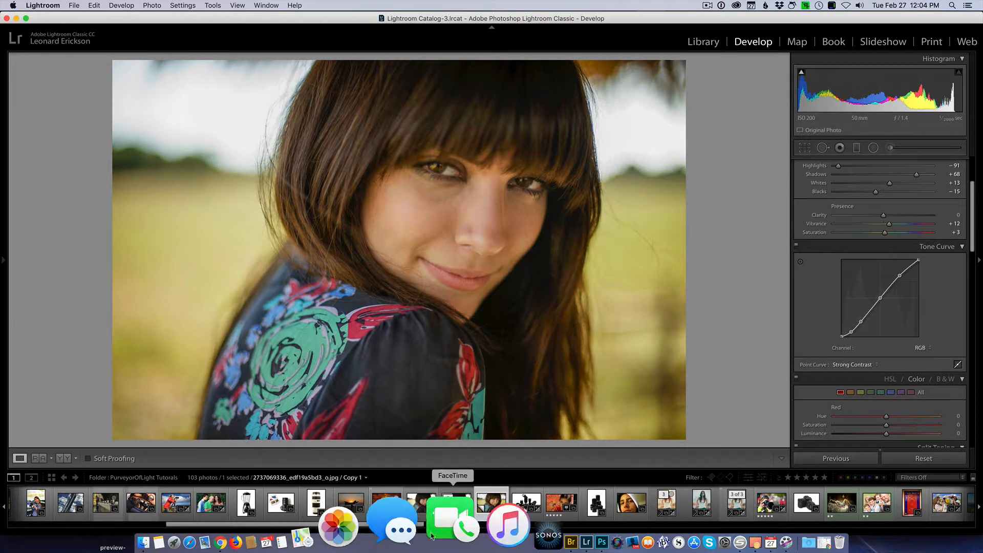
Switch to Camera Raw in Adobe Bridge and look through the Tone Curve, Detail, HSL / Grayscale and Split Toning settings, ending on Basic
left_click(483, 528)
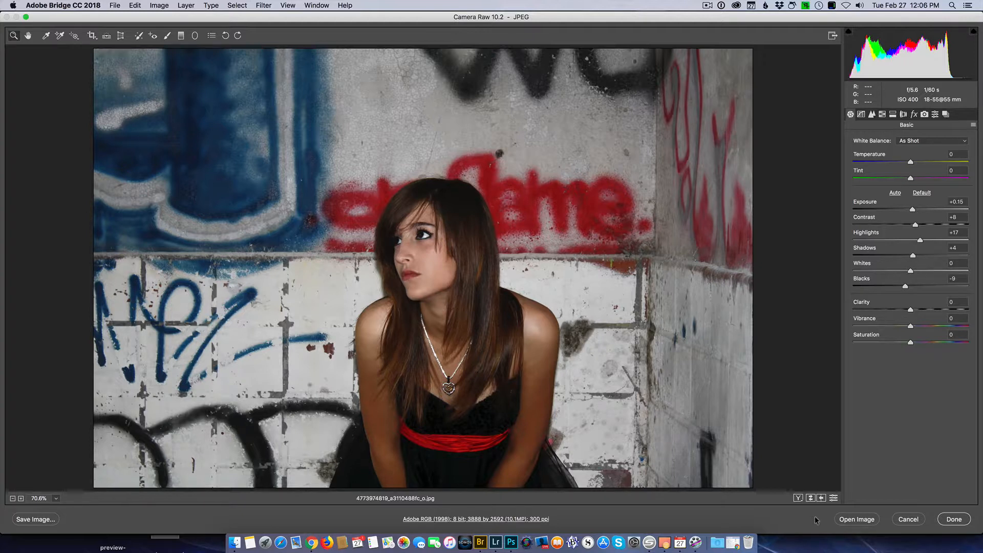
key("alt")
key("alt")
key("alt")
key("alt")
key("alt")
left_click(872, 115)
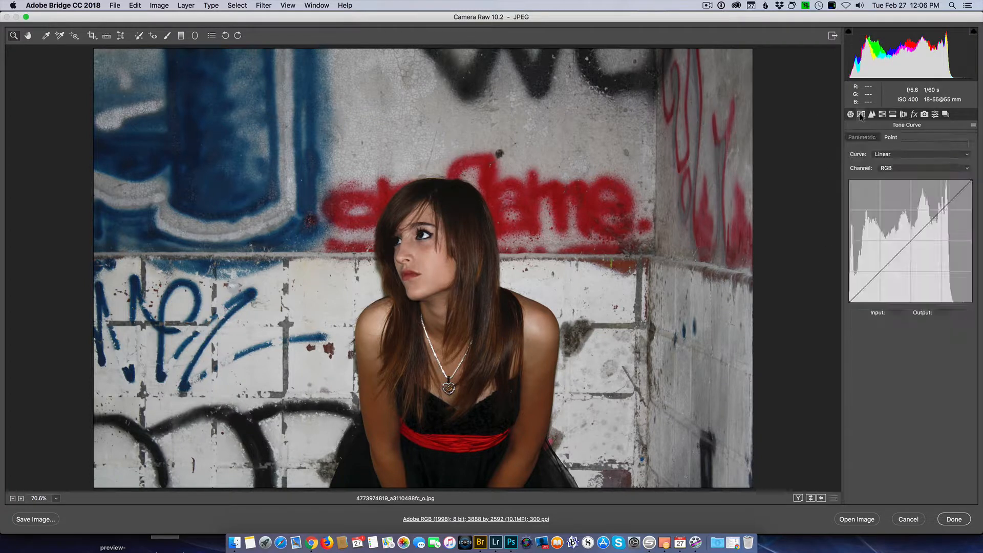
left_click(872, 114)
left_click(883, 115)
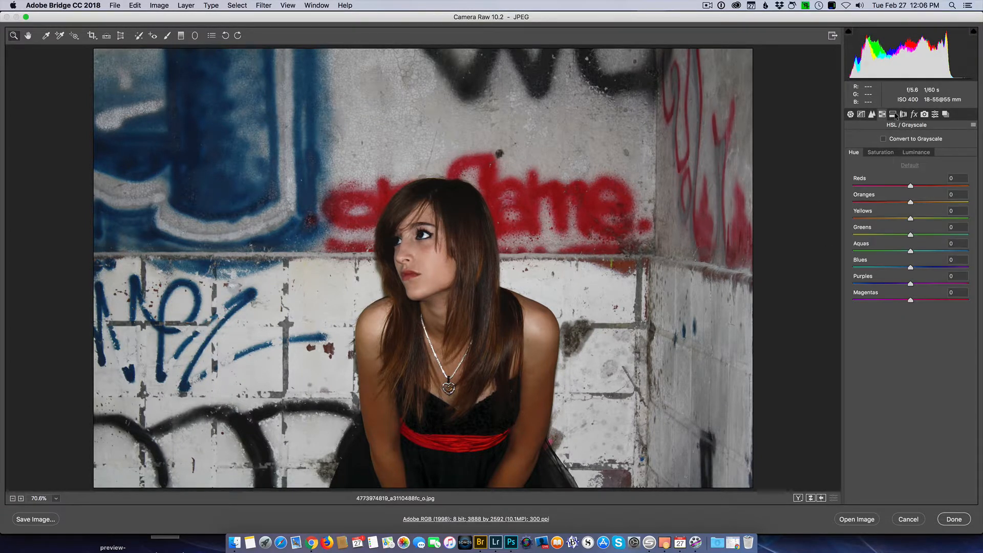
left_click(893, 115)
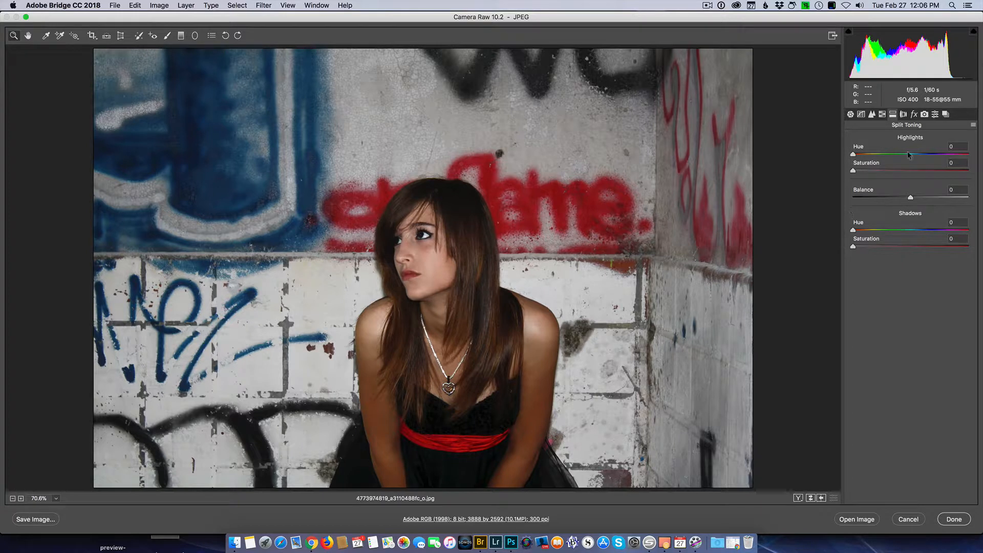
left_click(850, 114)
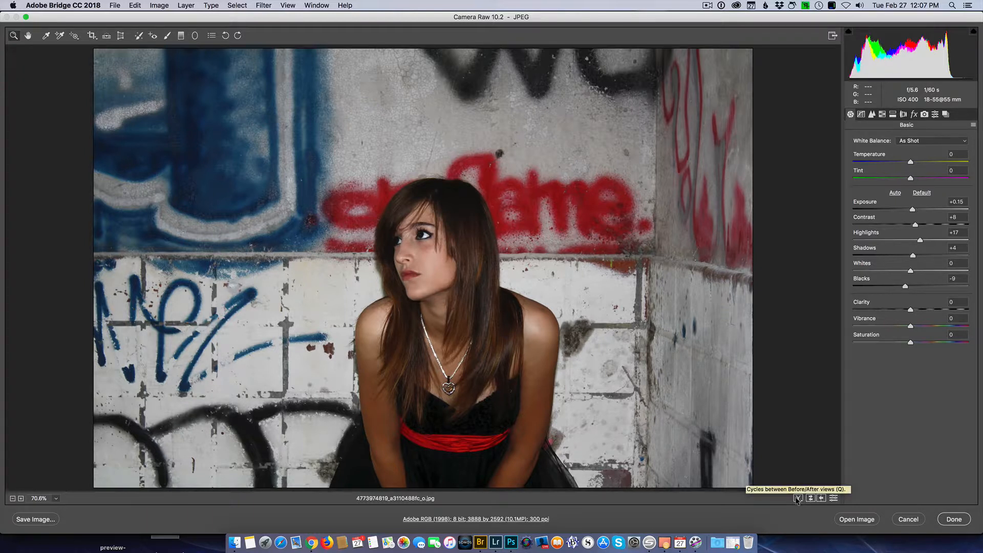
Cycle the graffiti-wall photo through the side-by-side, split and stacked Before/After views, ending on the single view
left_click(797, 499)
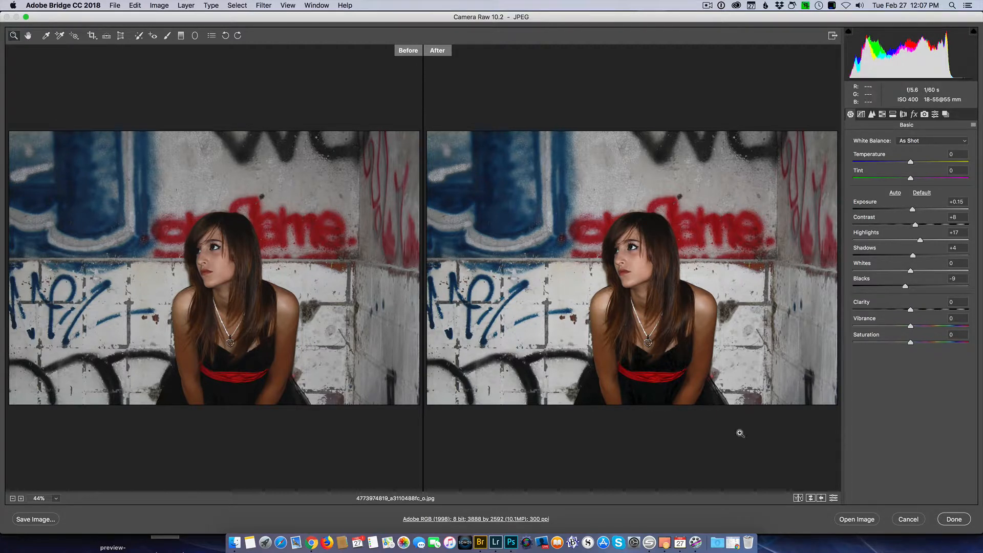
left_click(797, 497)
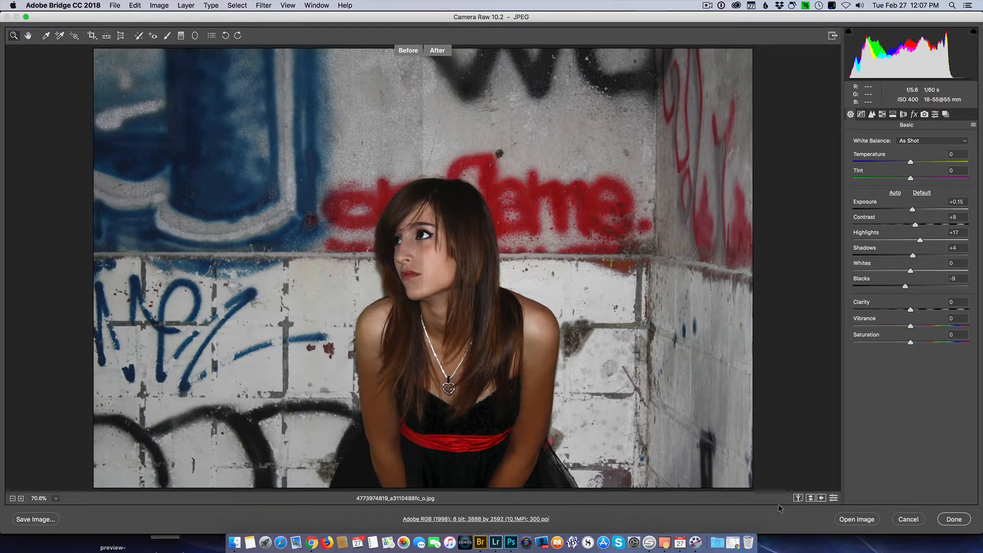
left_click(797, 498)
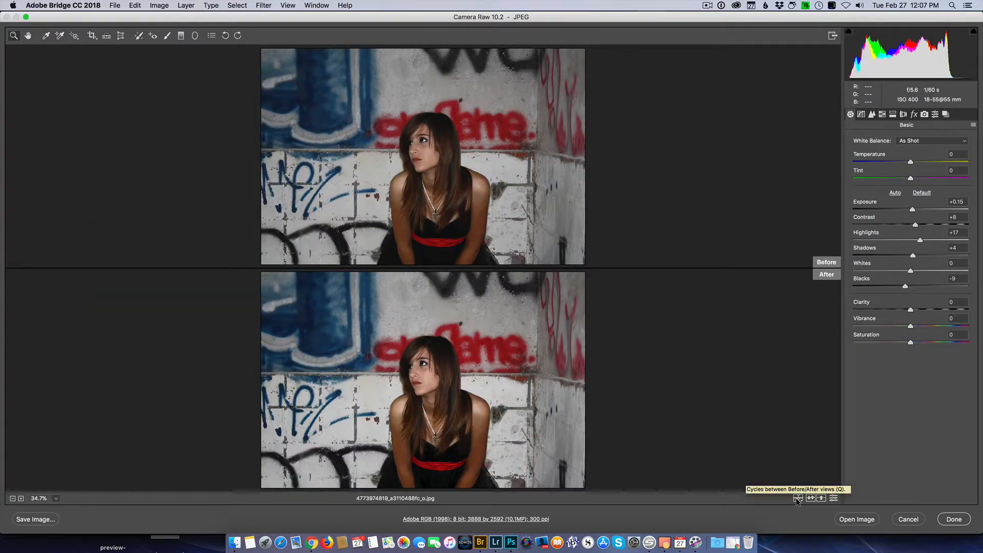
left_click(797, 498)
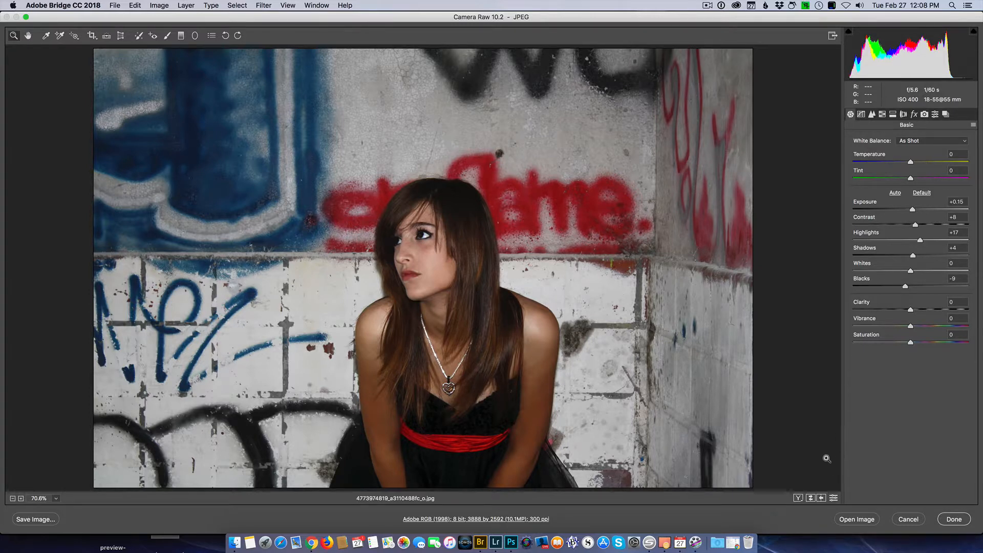
Preview the photo with only the Basic adjustments at their defaults, and restore the current Basic settings
left_click(834, 498)
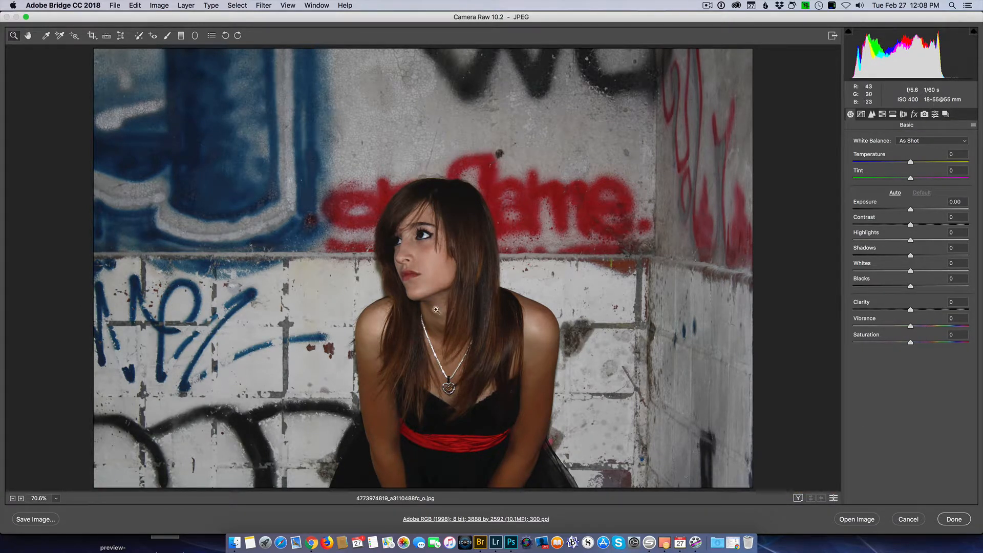
left_click(833, 497)
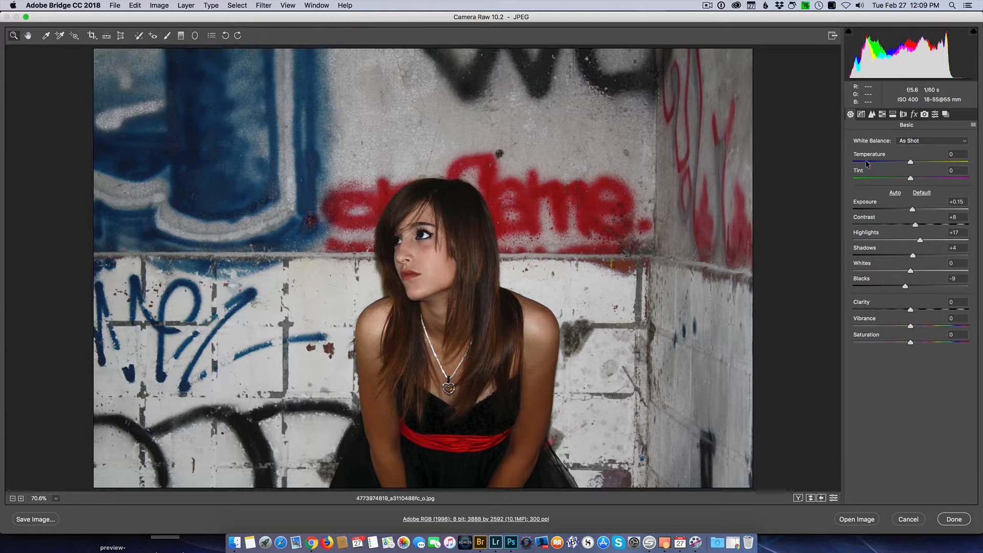
Convert the graffiti-wall photo to grayscale in the HSL / Grayscale settings
left_click(861, 114)
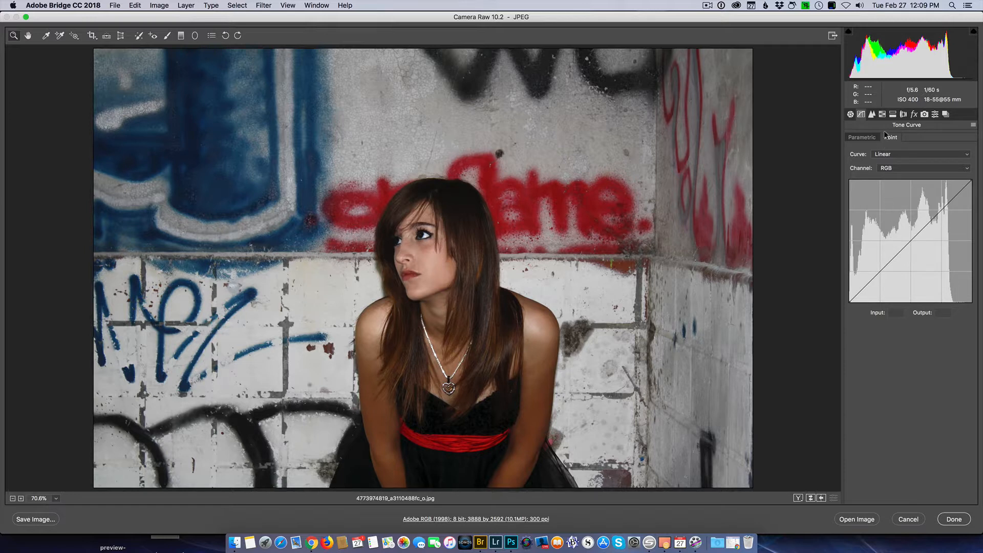
left_click(882, 115)
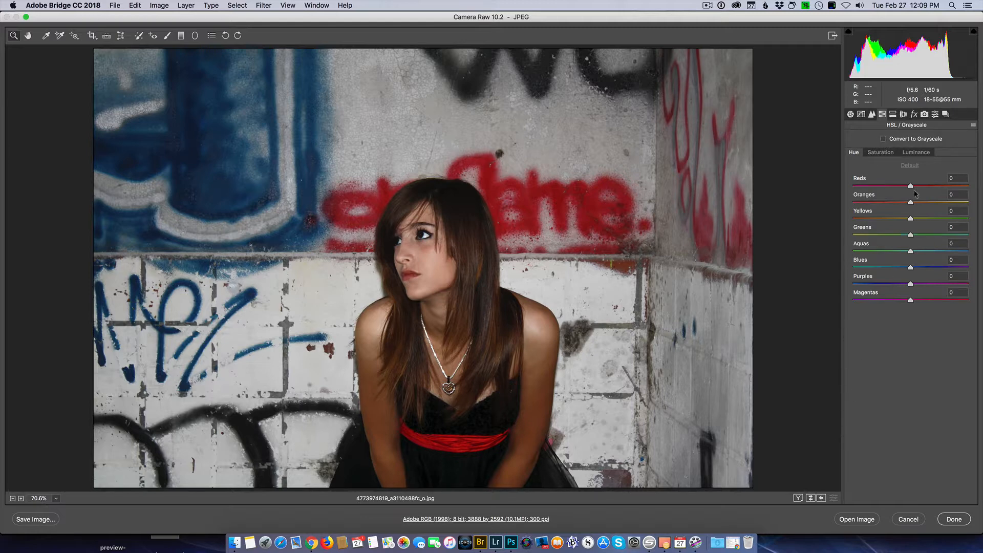
left_click(883, 139)
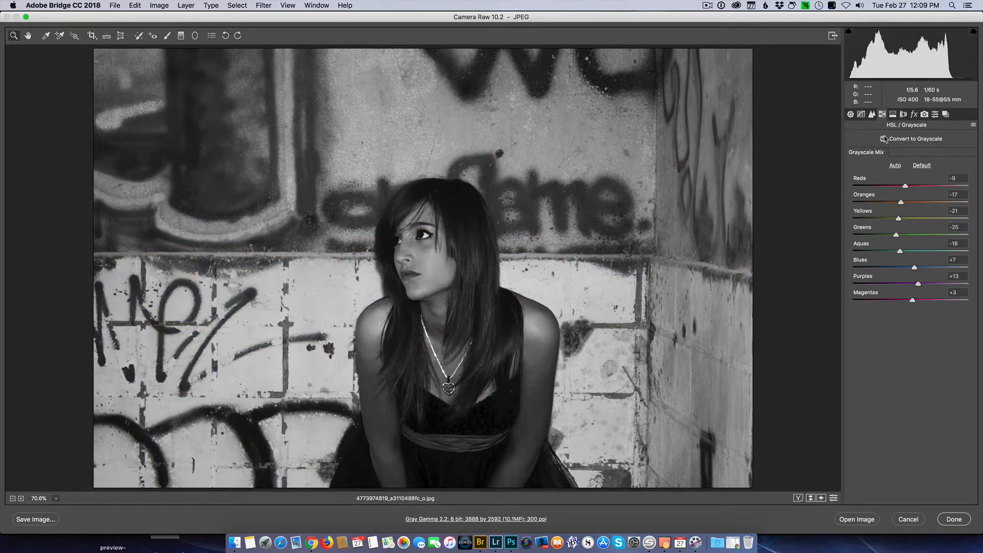
Alternate the HSL / Grayscale adjustments between defaults and current settings to compare the color and grayscale versions
left_click(834, 498)
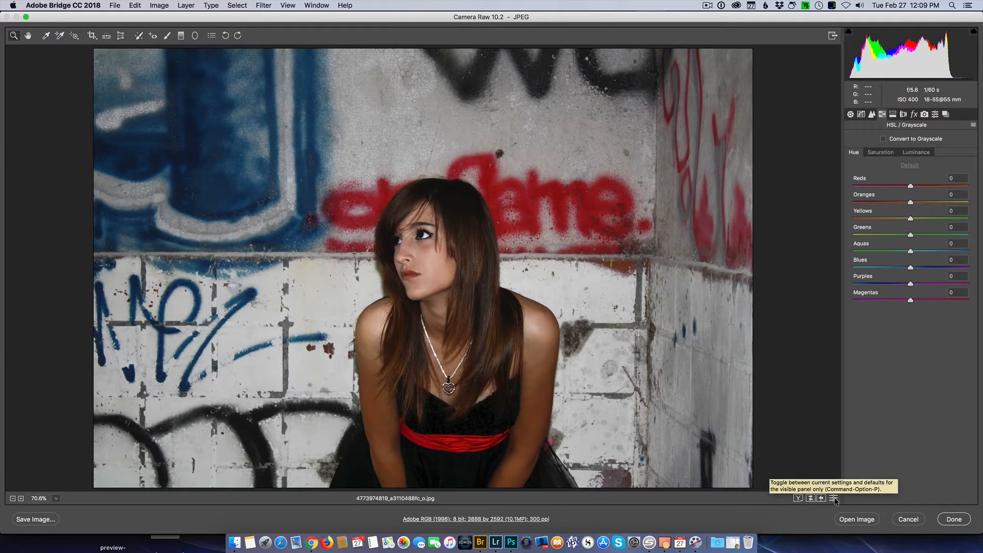
left_click(834, 500)
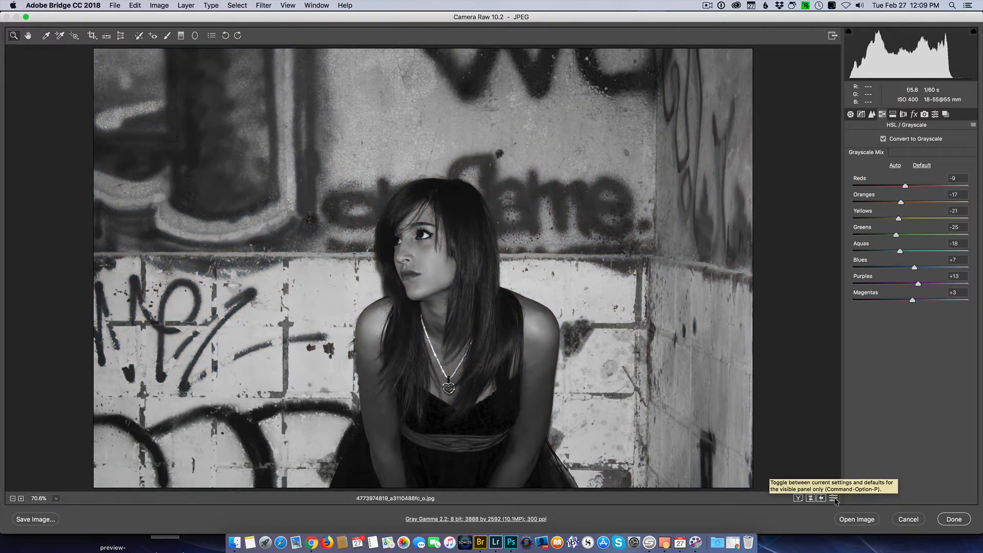
left_click(834, 498)
left_click(834, 499)
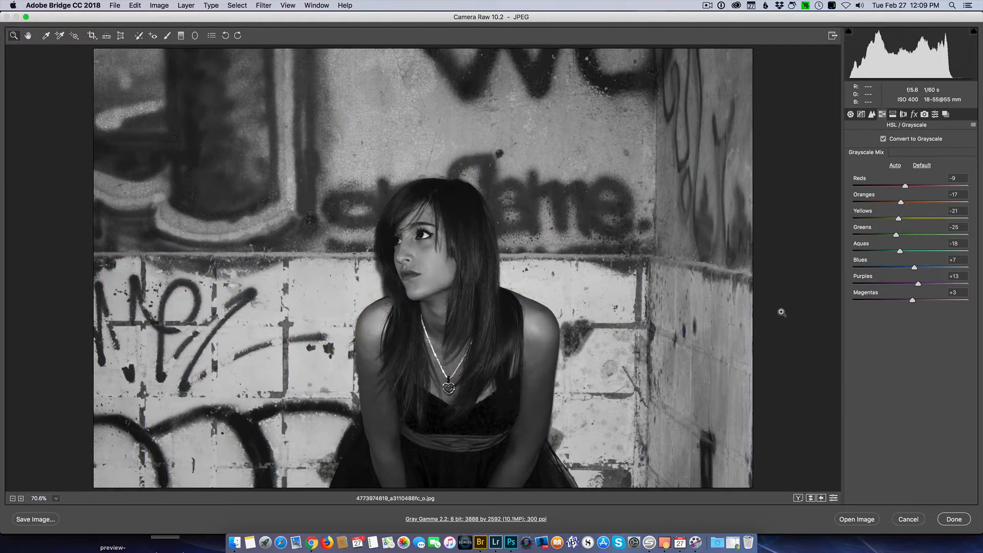
Turn off the grayscale conversion and return to the Basic settings
left_click(883, 139)
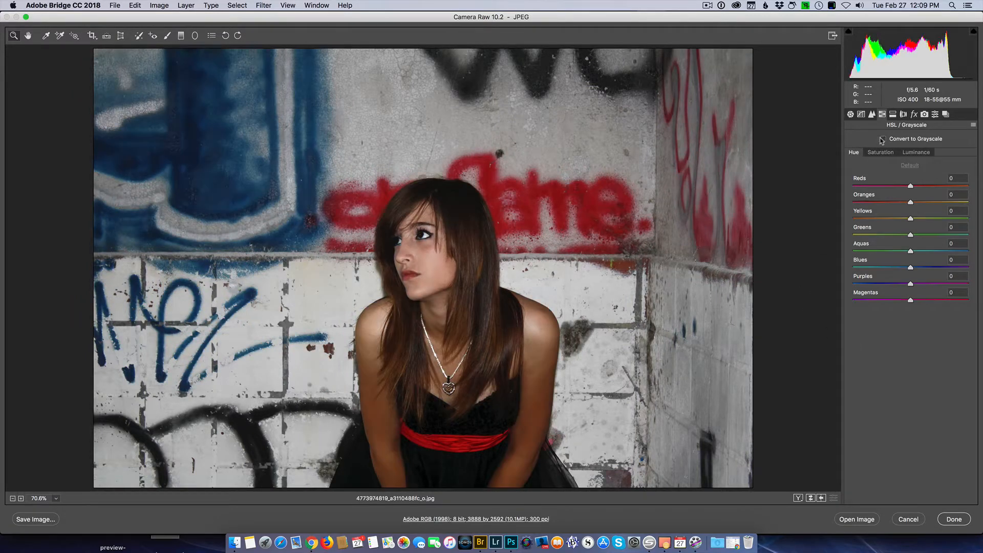
left_click(850, 114)
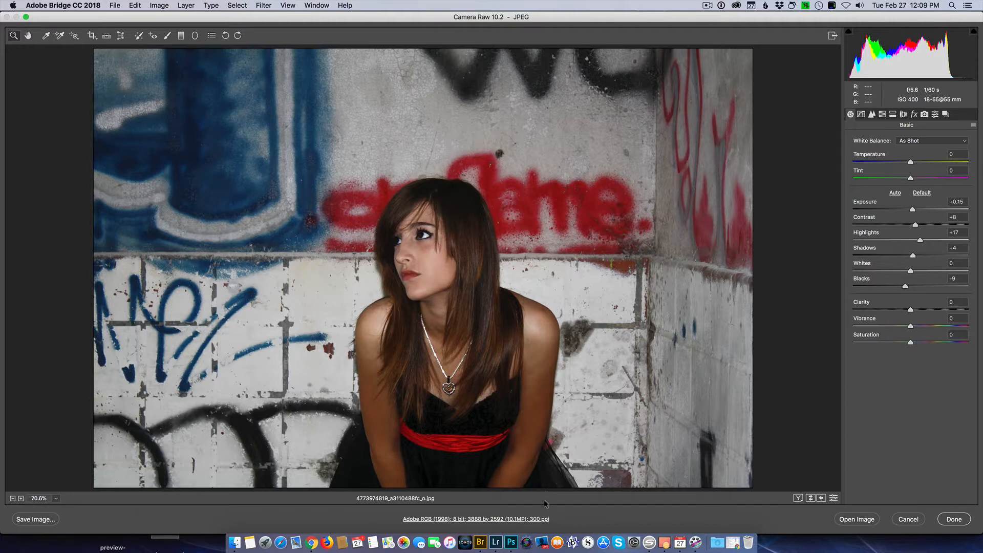
Switch to Lightroom, return to the Basic settings, and alternate the portrait between its original and edited versions
left_click(495, 540)
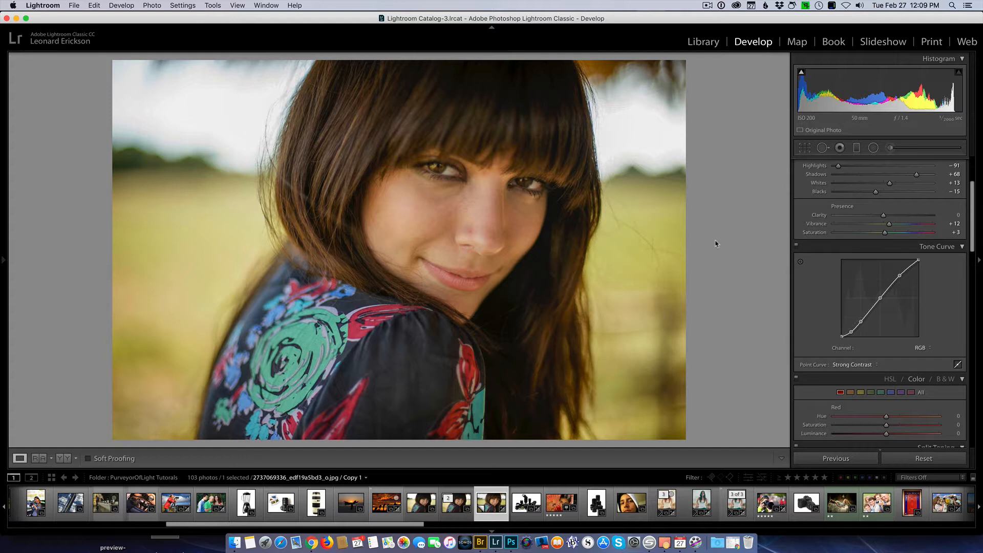
scroll(883, 250, "down", 10)
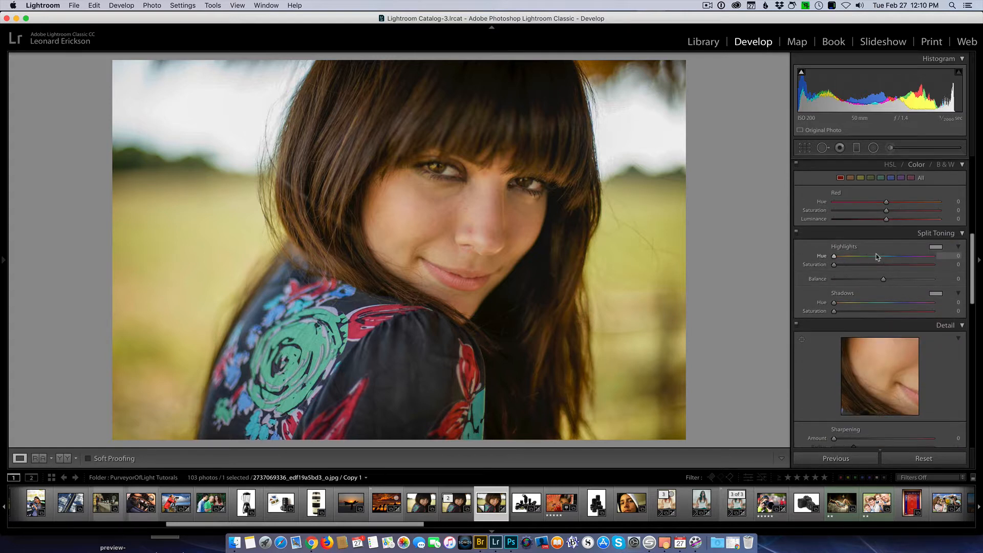
scroll(877, 257, "up", 8)
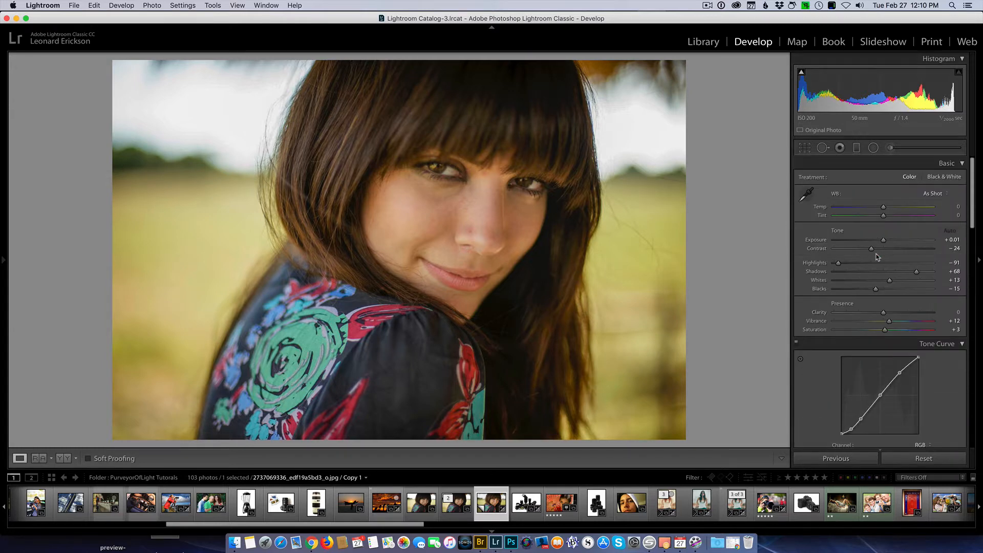
key("backslash")
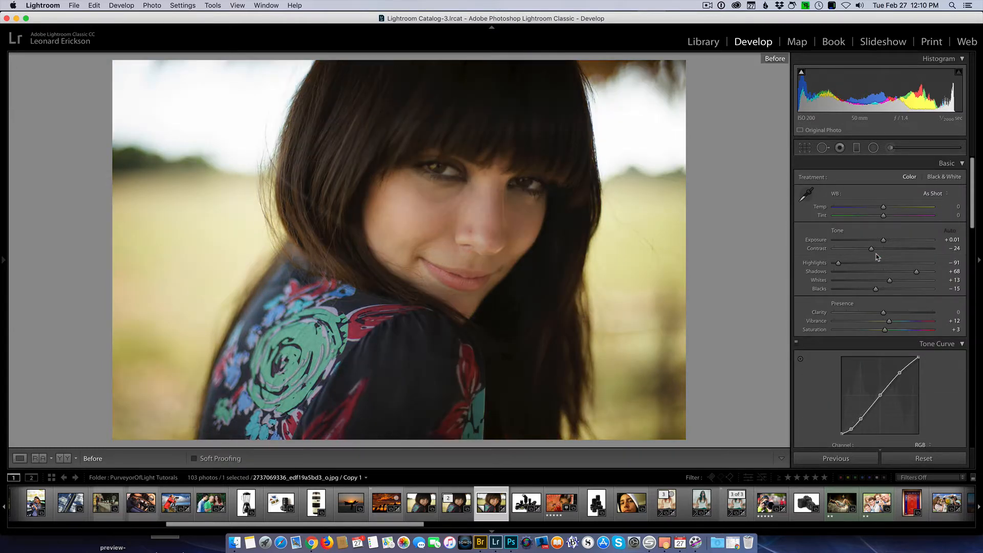
key("backslash")
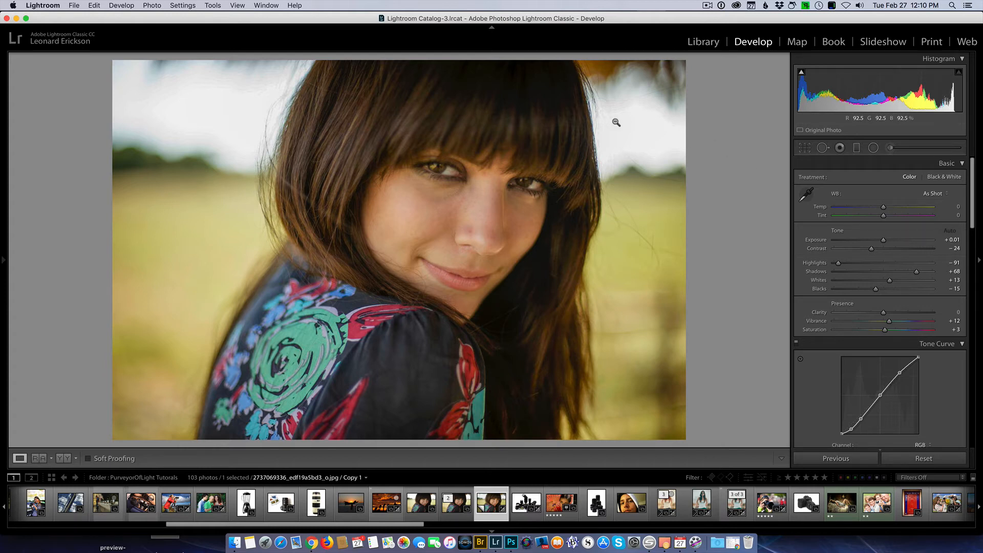
key("backslash")
key("backslash")
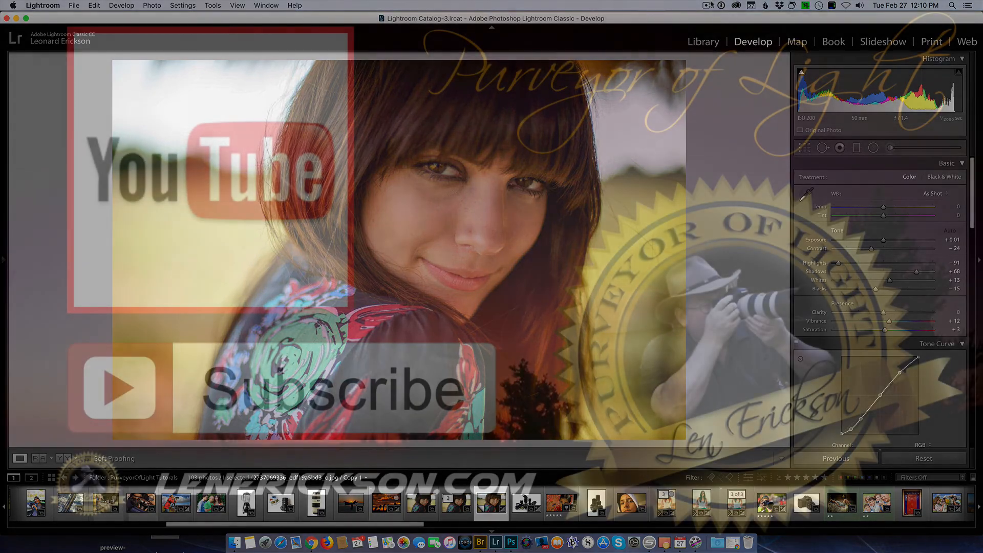
left_click(707, 6)
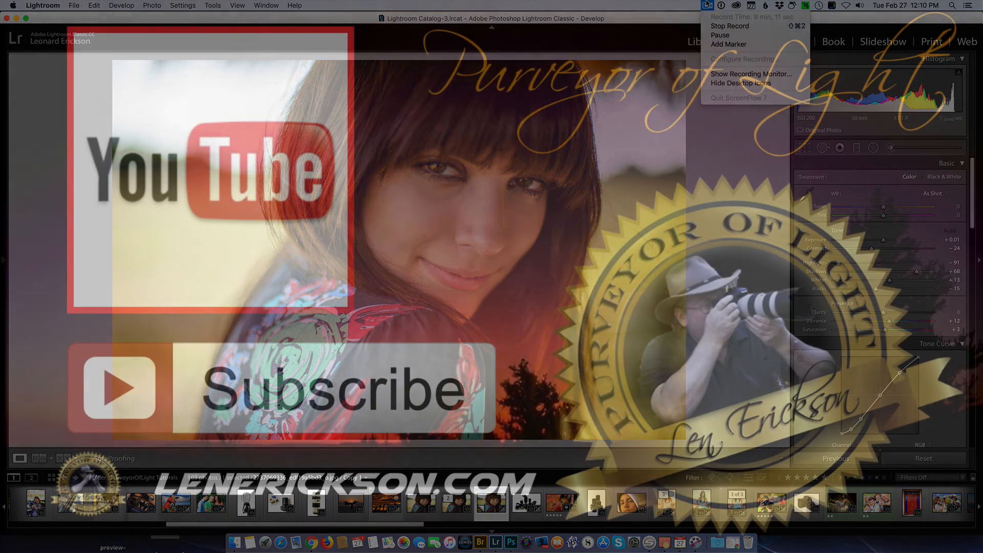